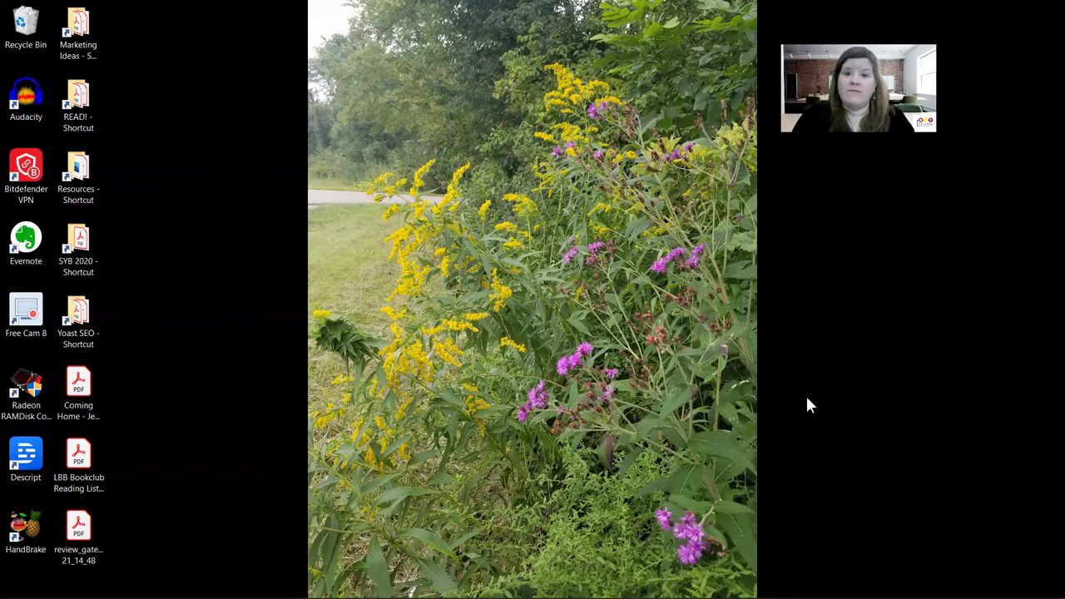
Step: Open the Personalize background page from the desktop menu, keeping Slideshow as the background type
right_click(819, 284)
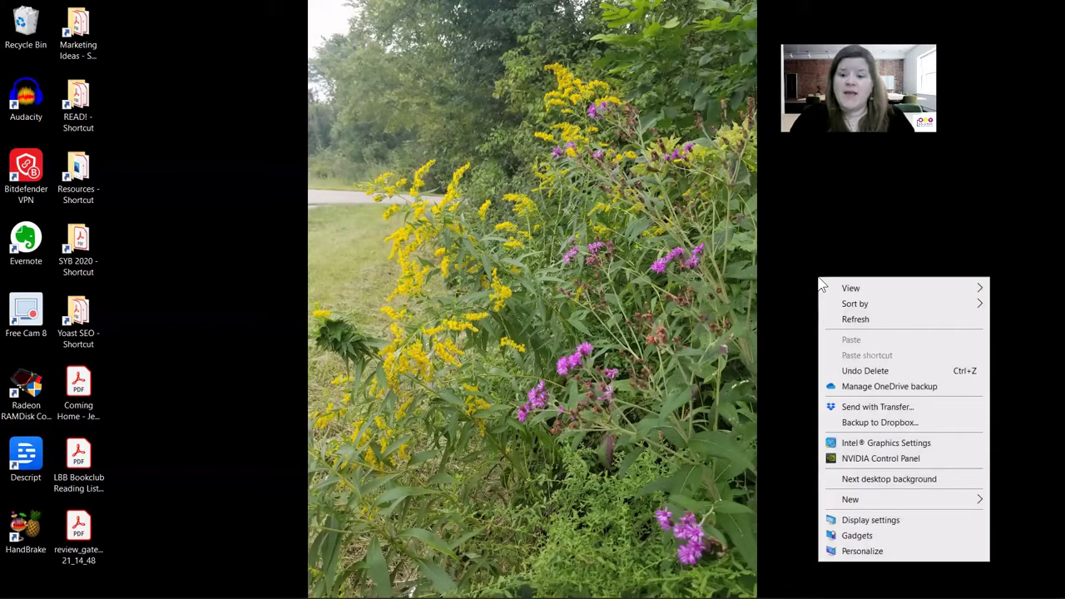
left_click(862, 551)
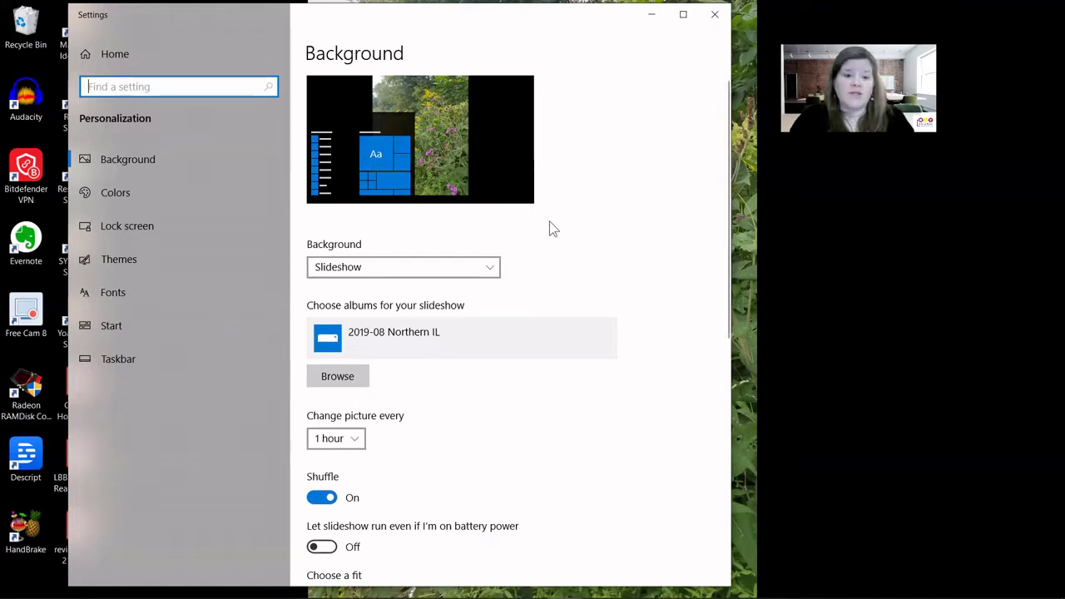
left_click(382, 276)
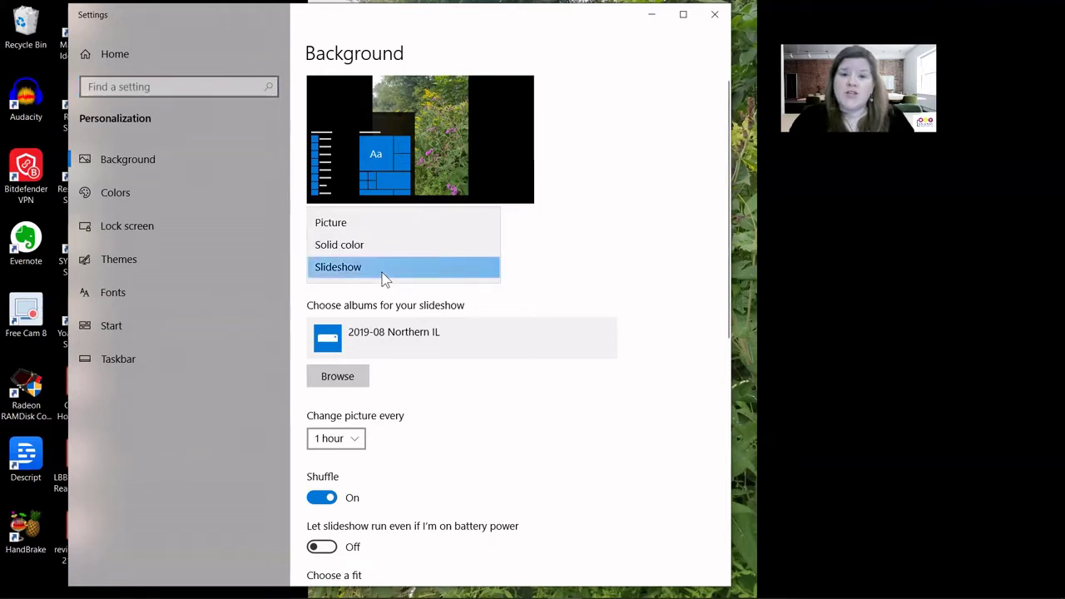
left_click(383, 277)
left_click(383, 277)
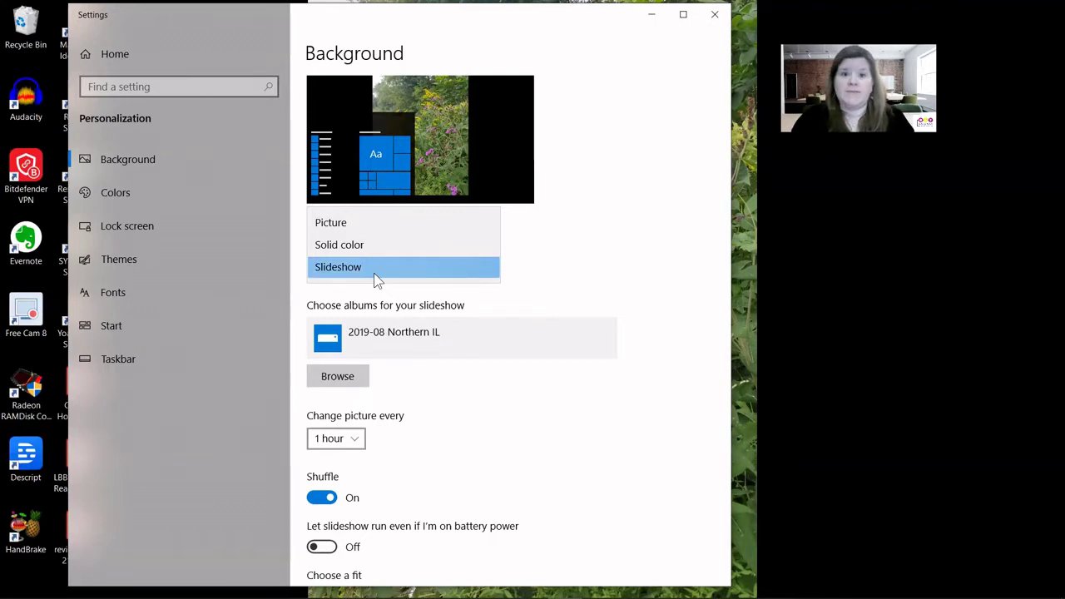
left_click(373, 273)
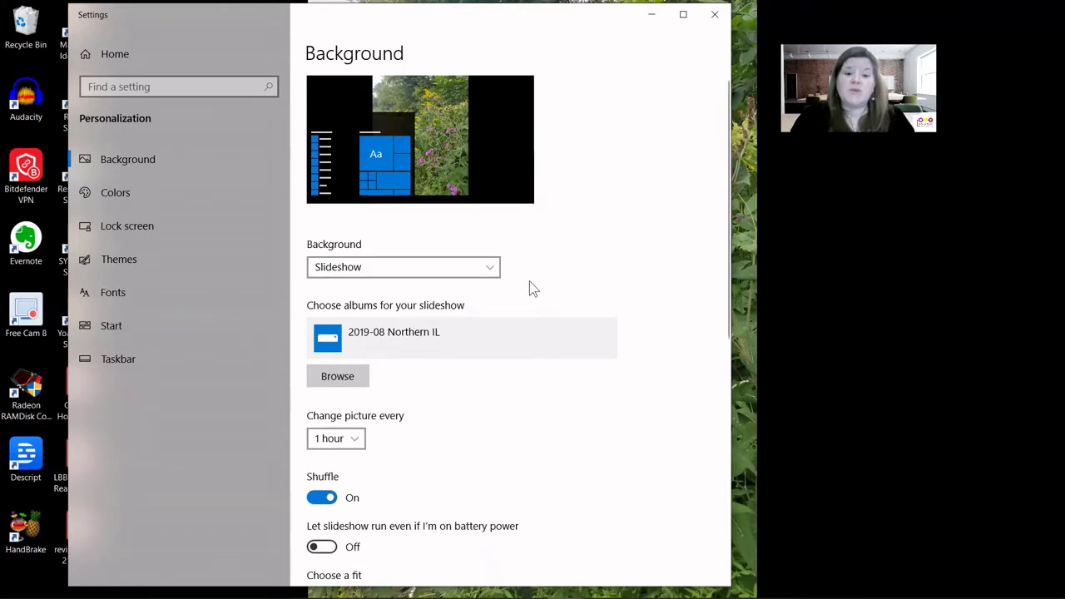
left_click(455, 273)
left_click(579, 270)
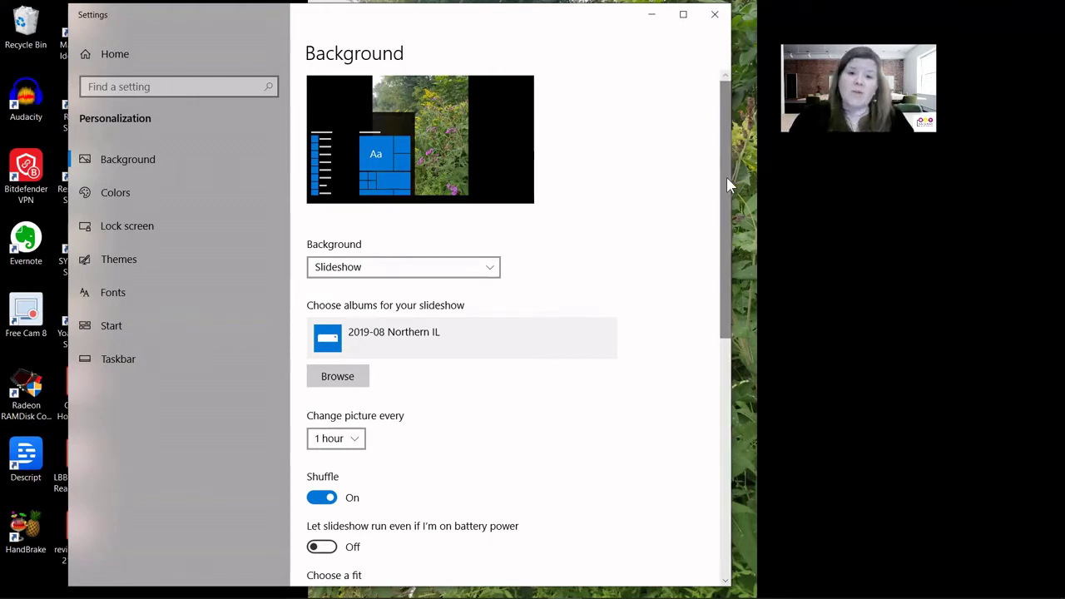
Step: Keep the slideshow changing pictures every 1 hour
left_click_drag(722, 172, 735, 278)
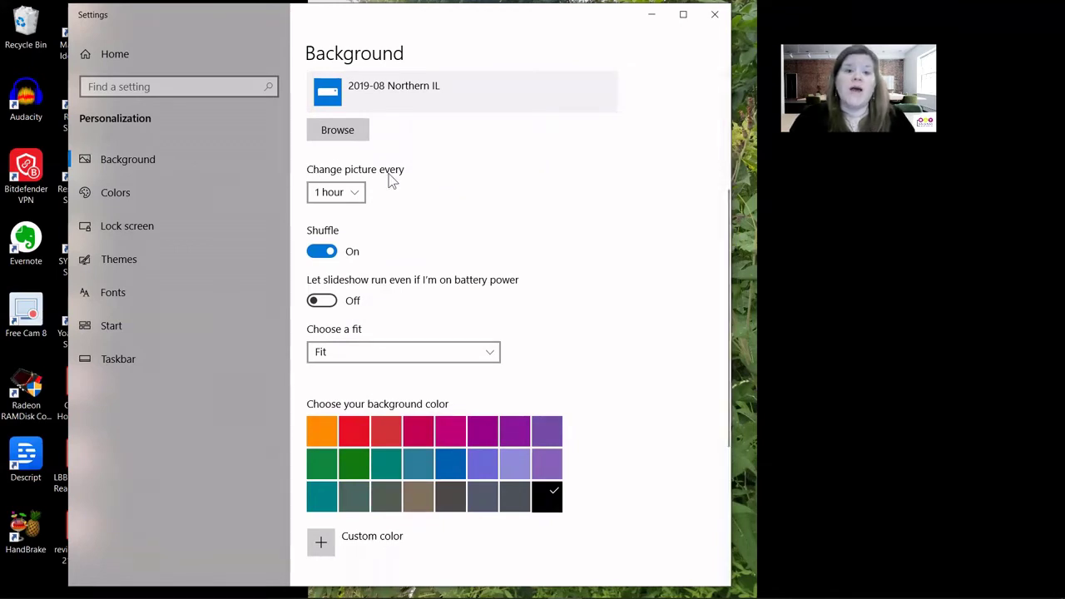
left_click(355, 193)
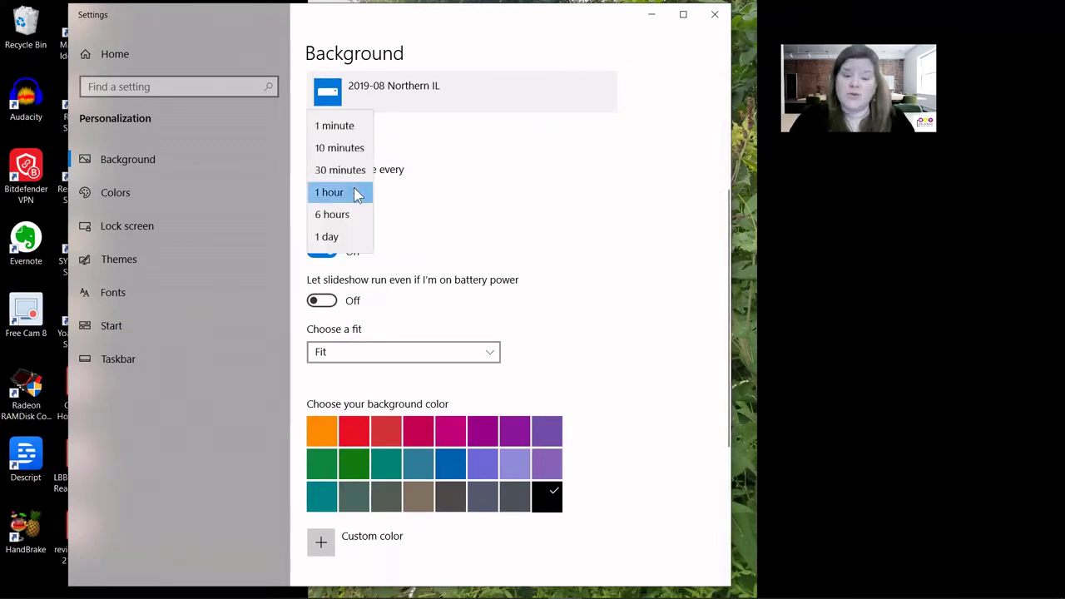
left_click(540, 187)
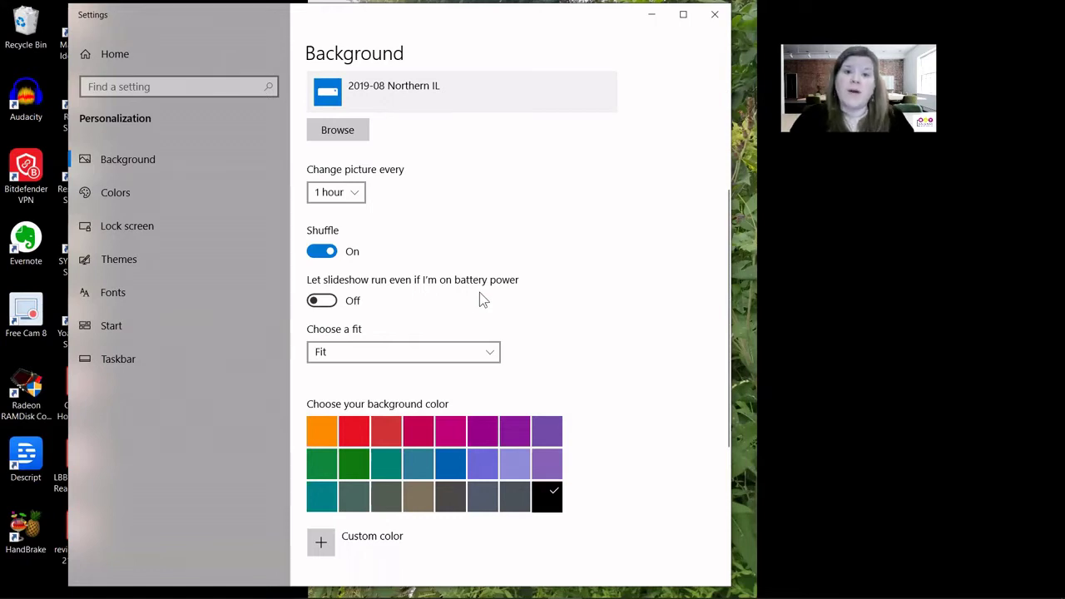
Step: Bring up the 'Choose a fit' options and pick Fit
scroll(482, 300, "down", 3)
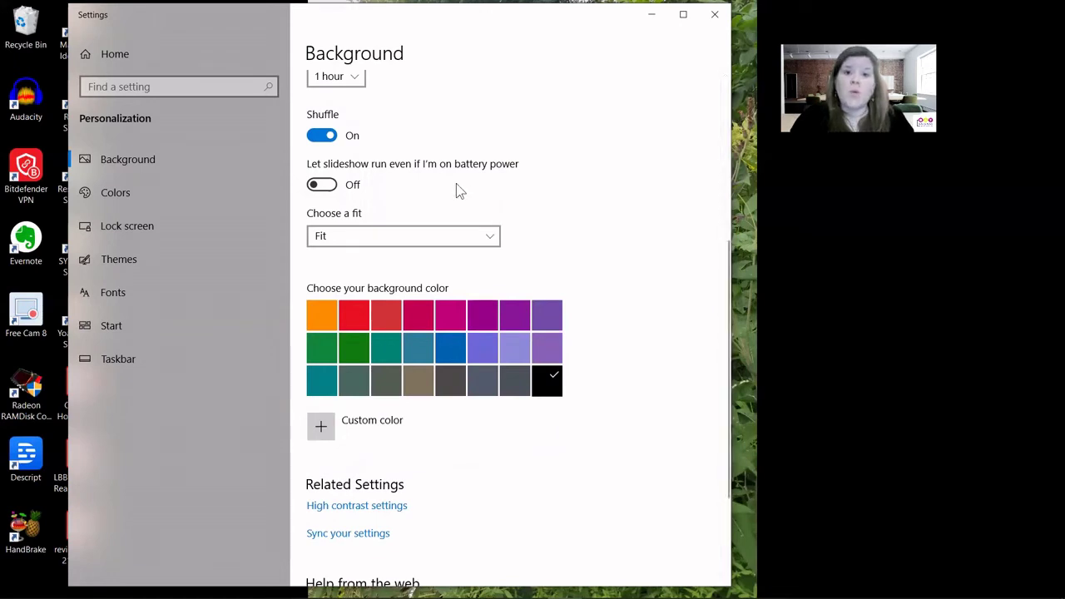
left_click(483, 239)
left_click(484, 238)
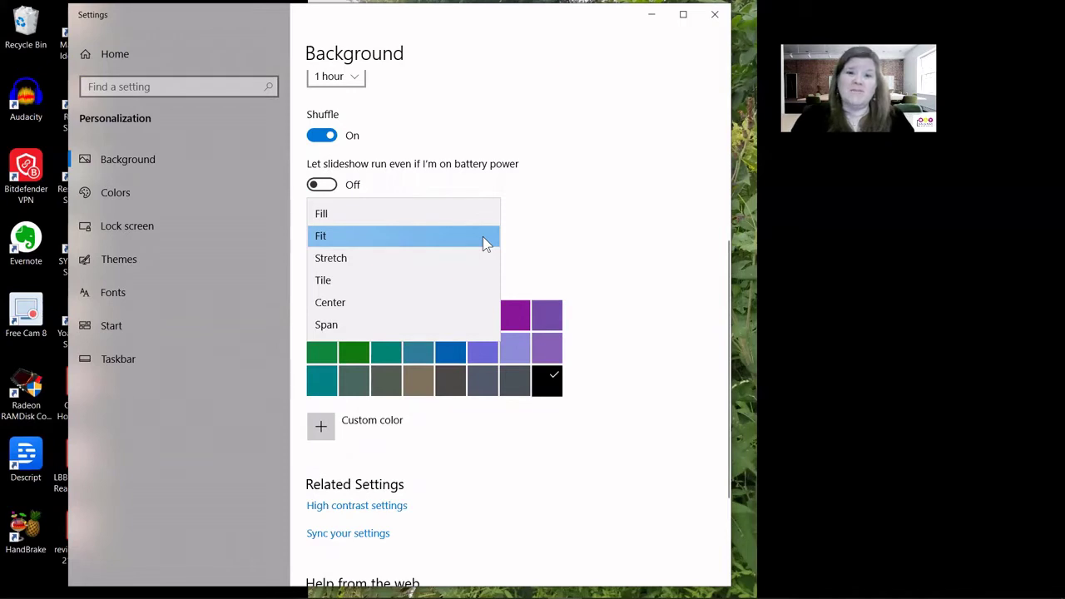
Step: Confirm Fit as the background picture fit
left_click(483, 236)
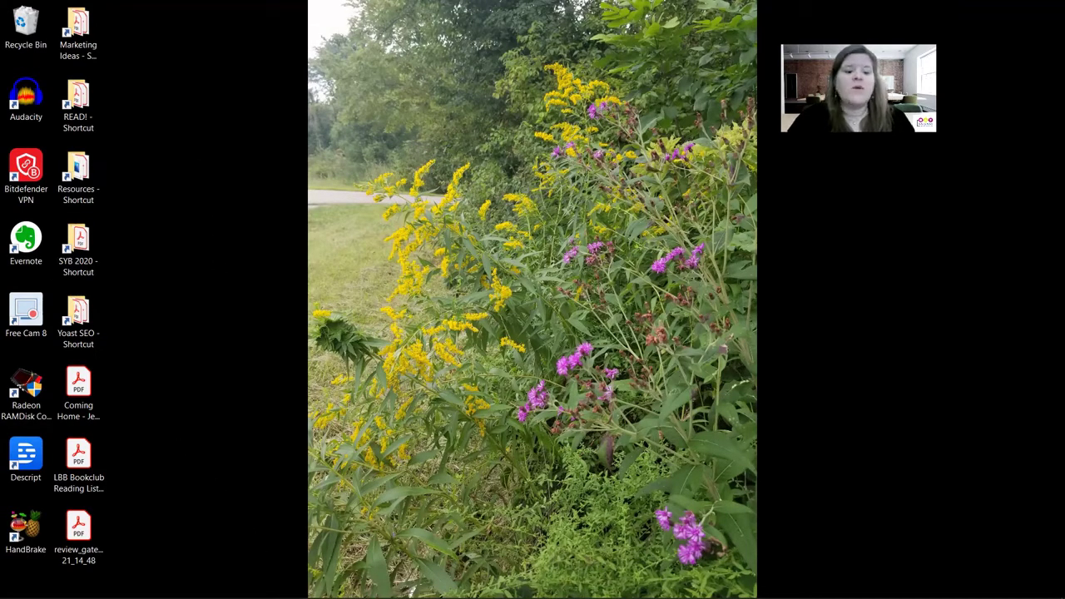
mouse_move(254, 592)
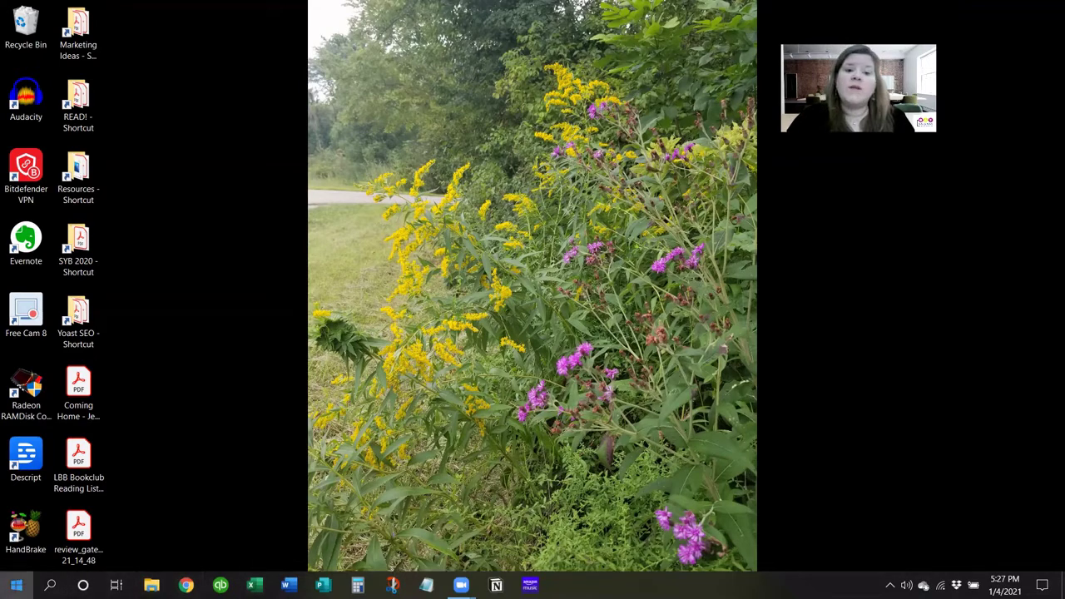
left_click(18, 585)
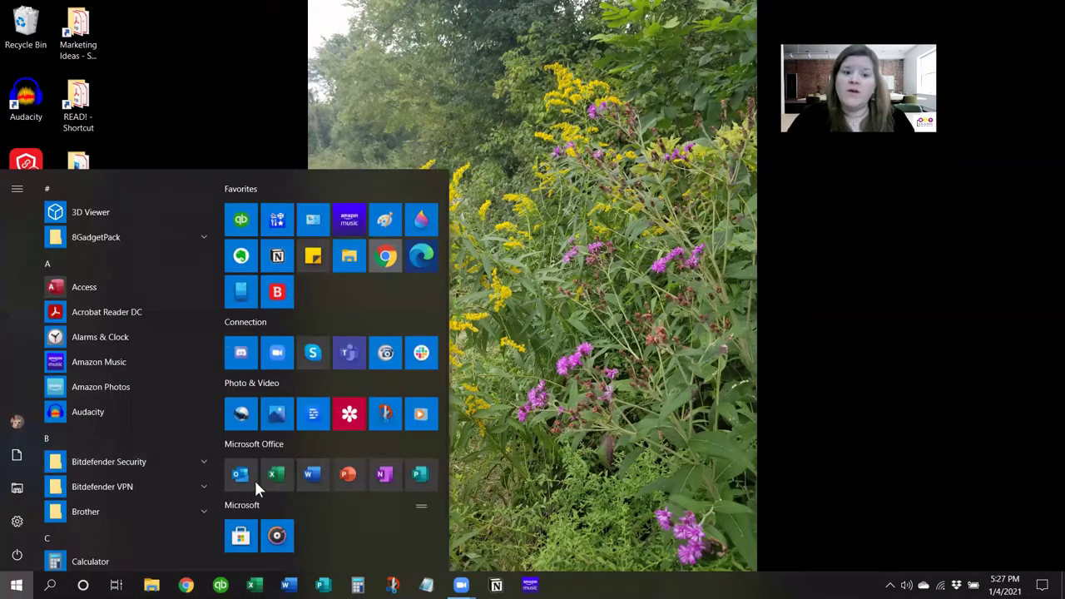
left_click(239, 61)
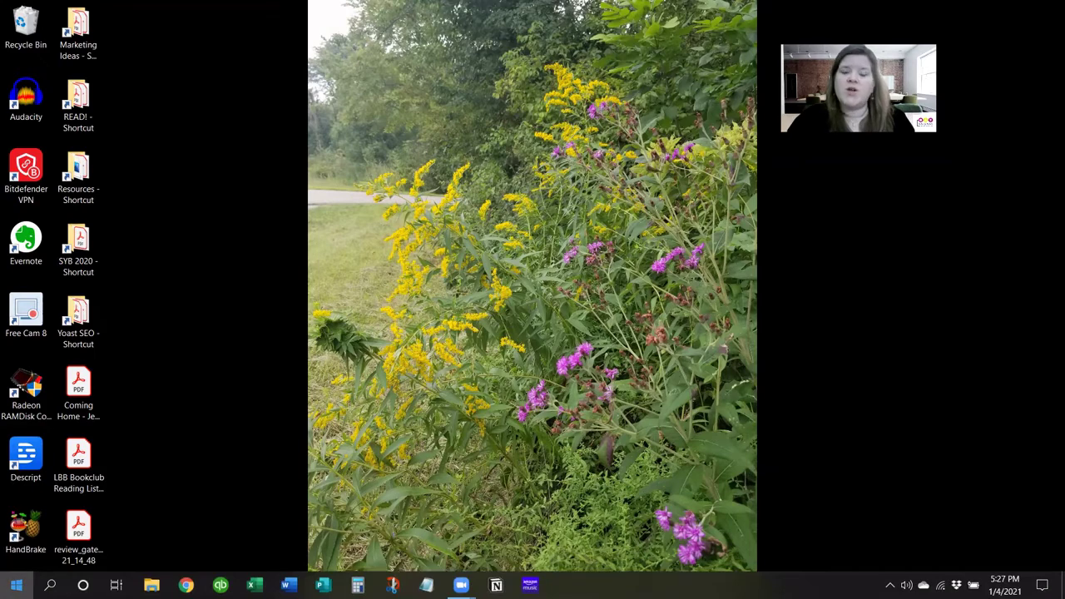
left_click(16, 586)
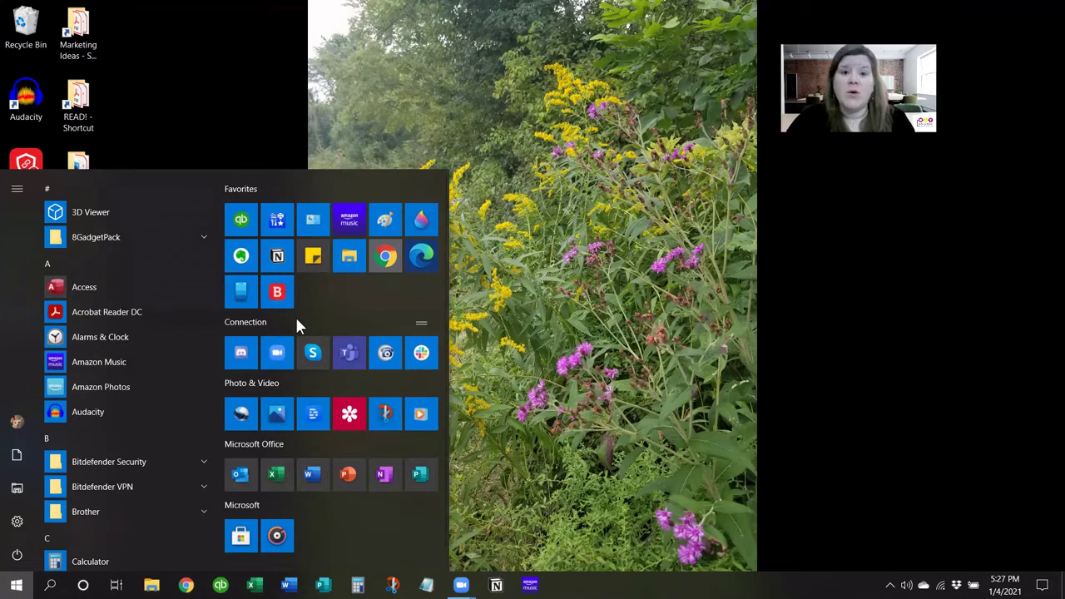
left_click(228, 5)
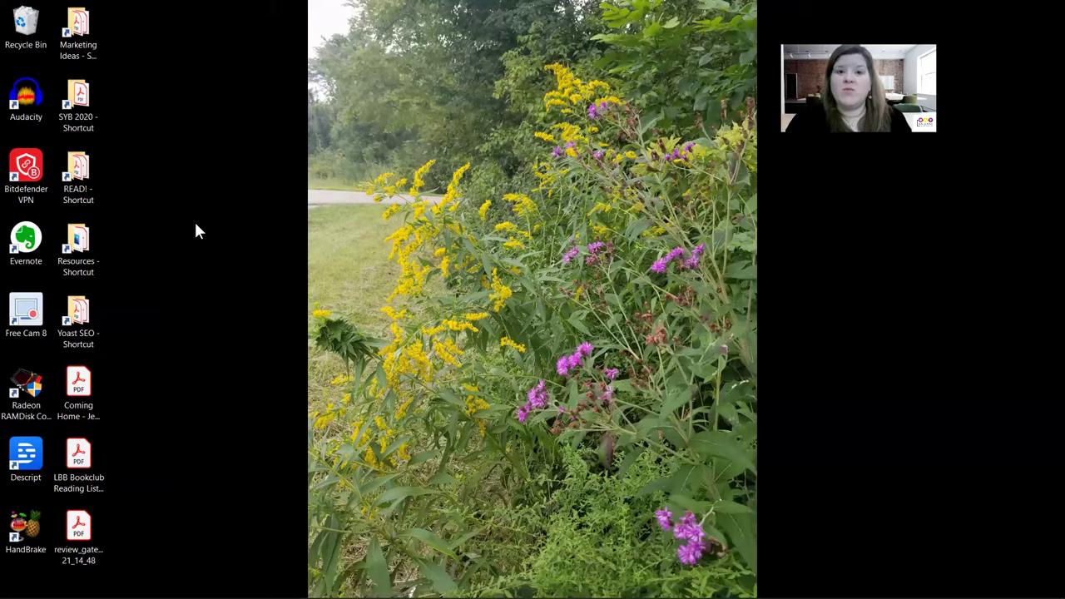
Step: Bring up the desktop's shortcut menu
right_click(202, 163)
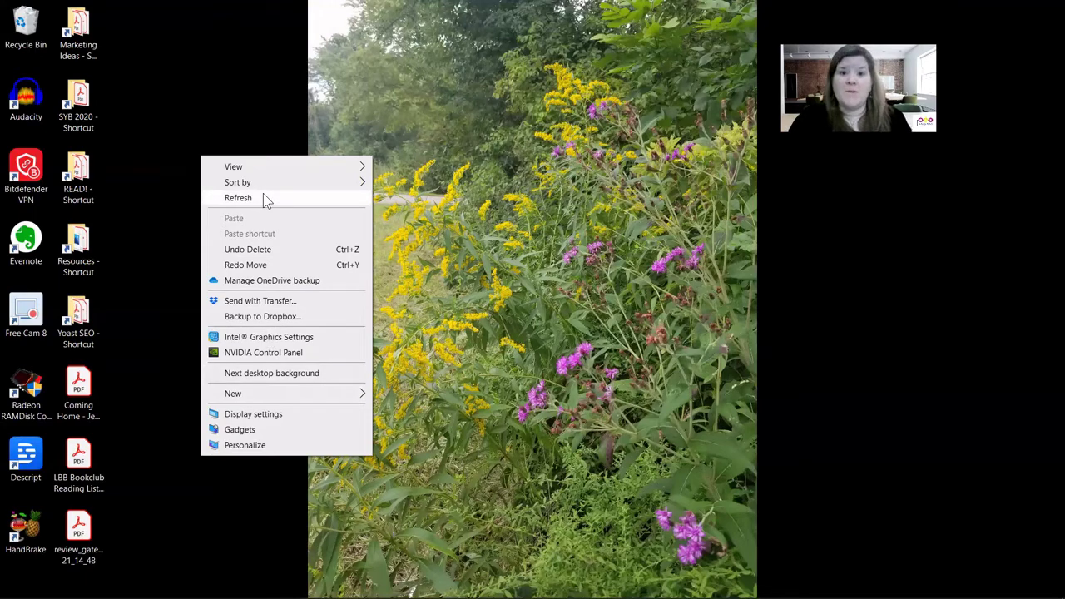
Step: Uncheck Align icons to grid in the desktop's View menu
mouse_move(265, 170)
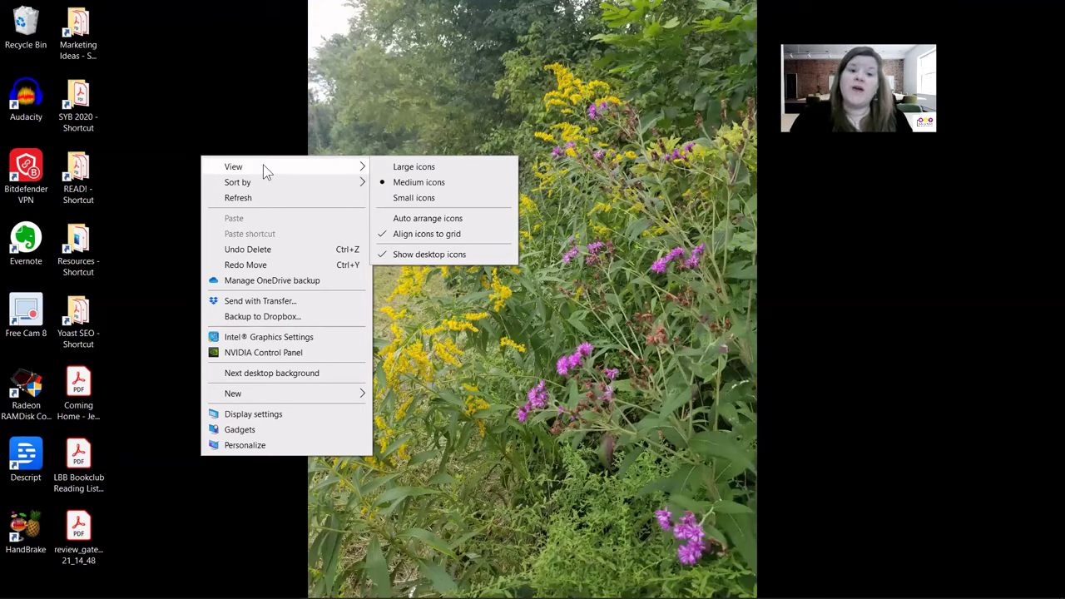
left_click(406, 236)
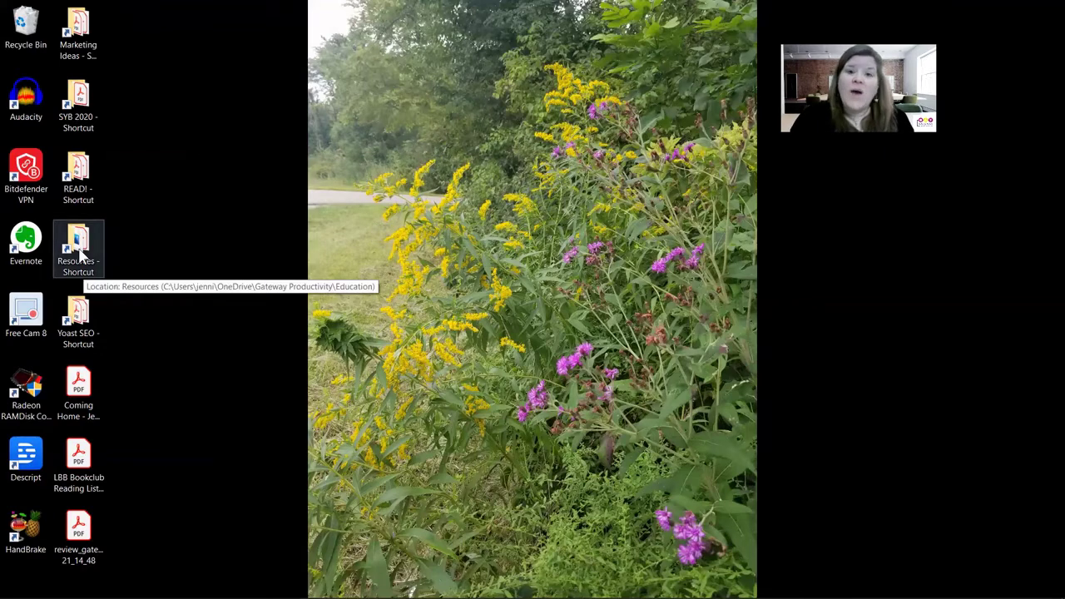
Step: Drag Resources to the wallpaper's right side and Marketing Ideas beside the left column
left_click_drag(81, 258, 882, 264)
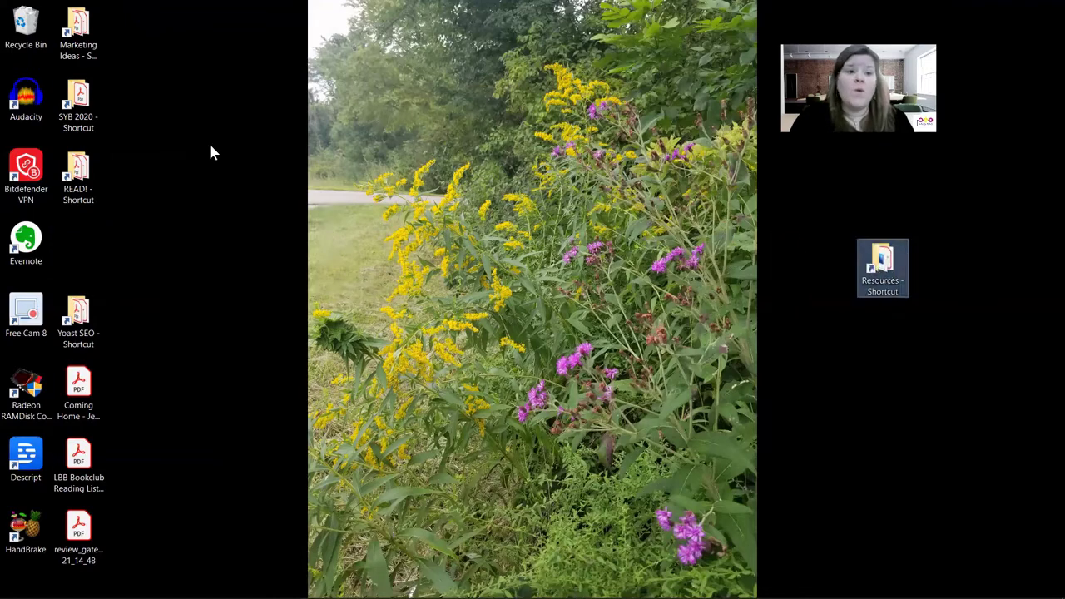
left_click_drag(78, 29, 218, 83)
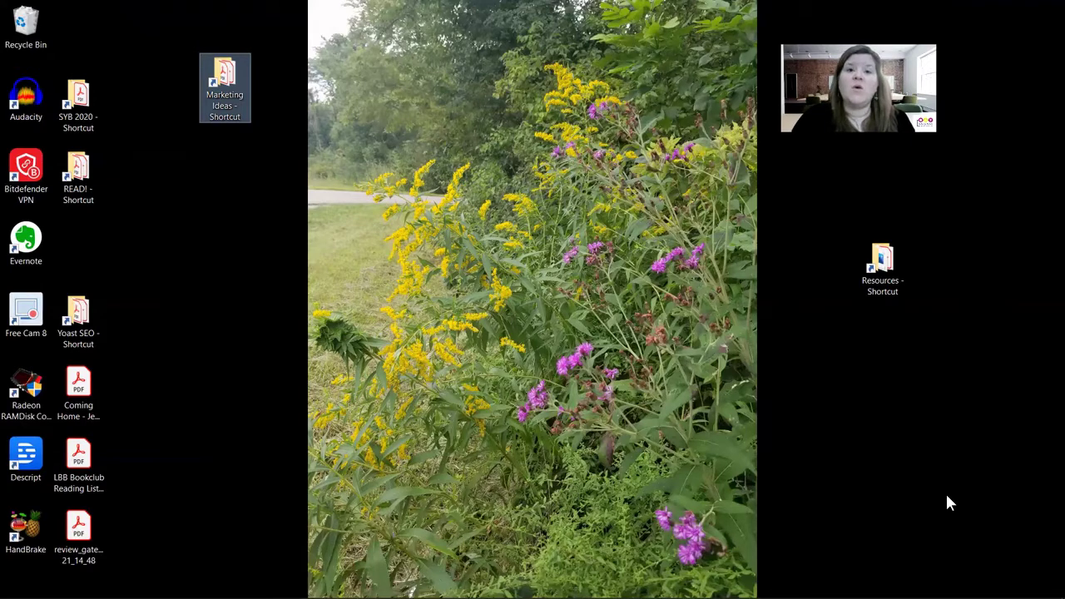
Step: Turn on Auto arrange icons in the desktop's View menu
right_click(176, 223)
mouse_move(193, 229)
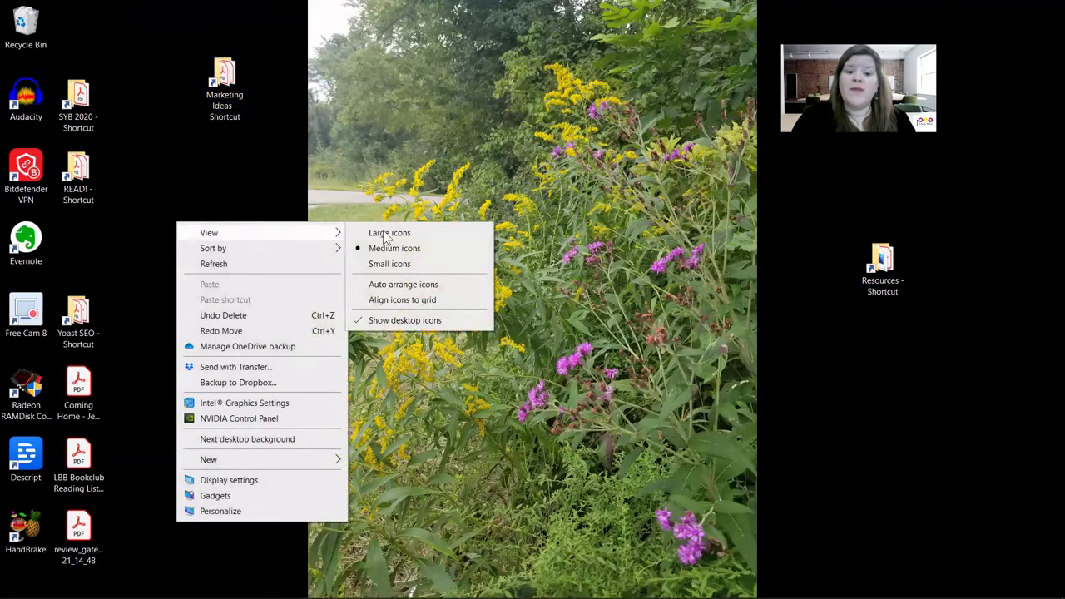
left_click(455, 300)
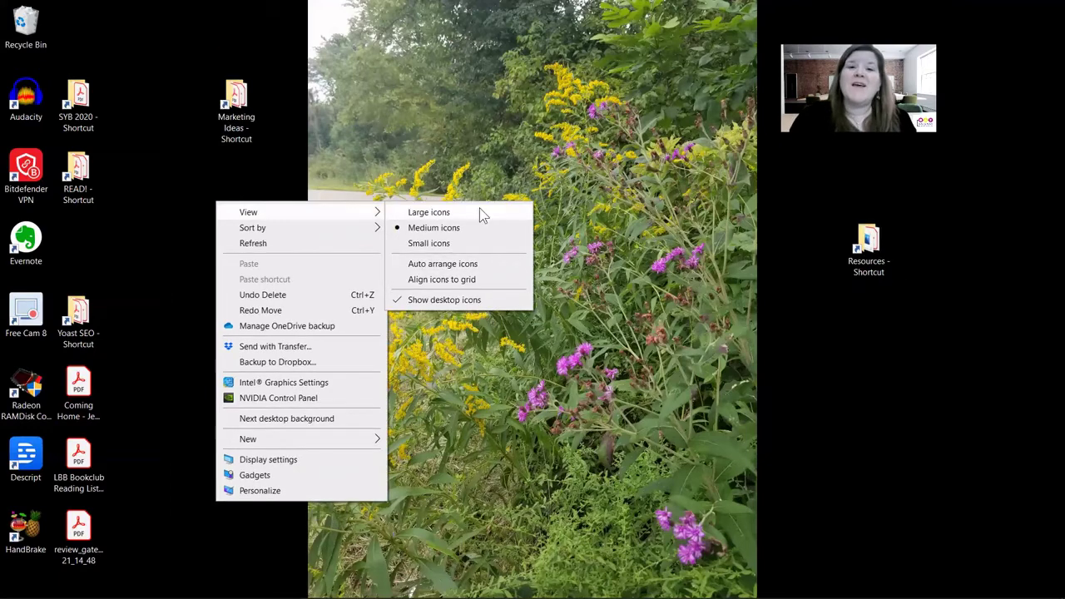
left_click(467, 266)
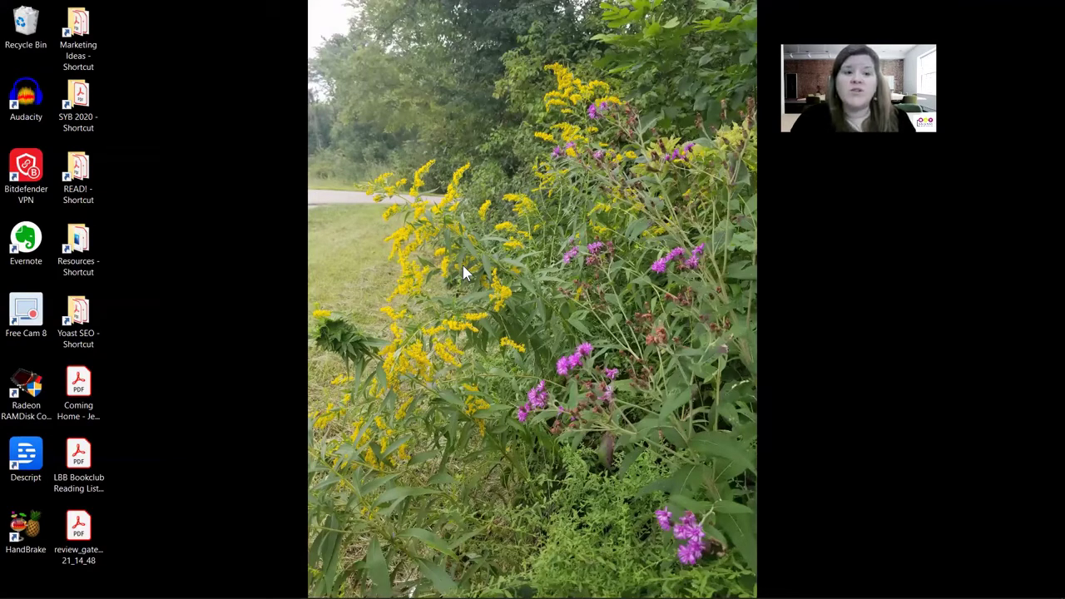
Step: Place Marketing Ideas under SYB 2020 and Resources above READ!
left_click_drag(98, 36, 357, 131)
left_click_drag(81, 196, 350, 146)
left_click(170, 169)
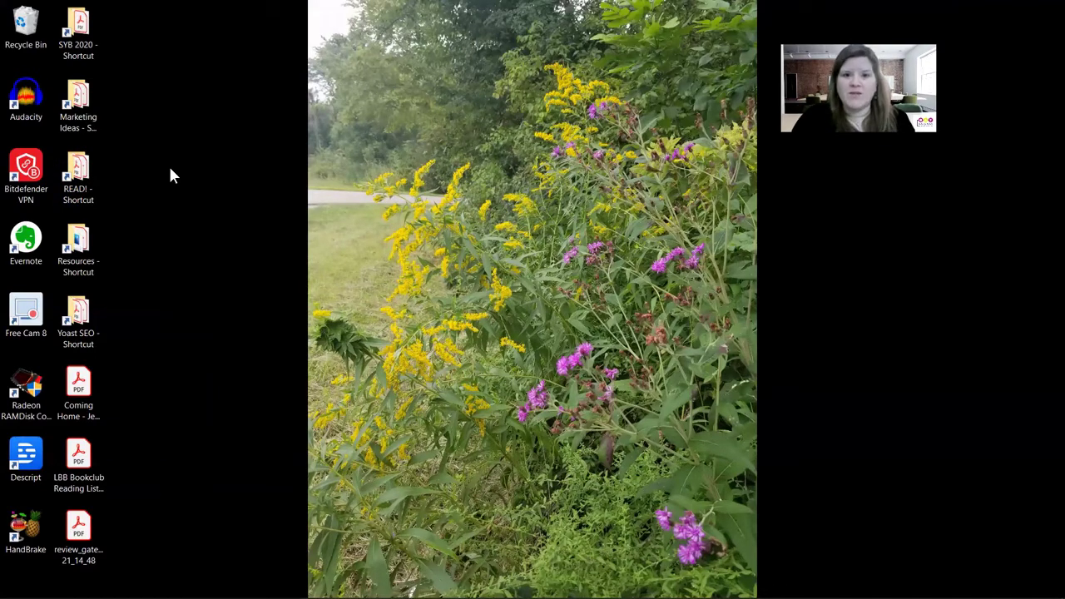
left_click_drag(79, 247, 189, 281)
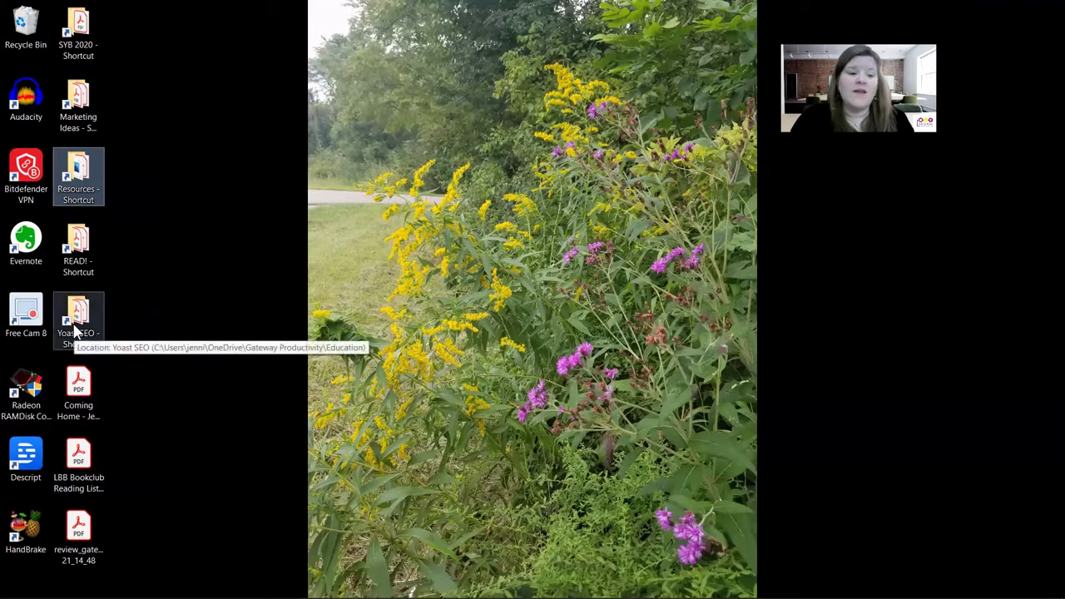
Step: Move Yoast SEO up the column to sit just below Marketing Ideas
left_click_drag(75, 331, 256, 183)
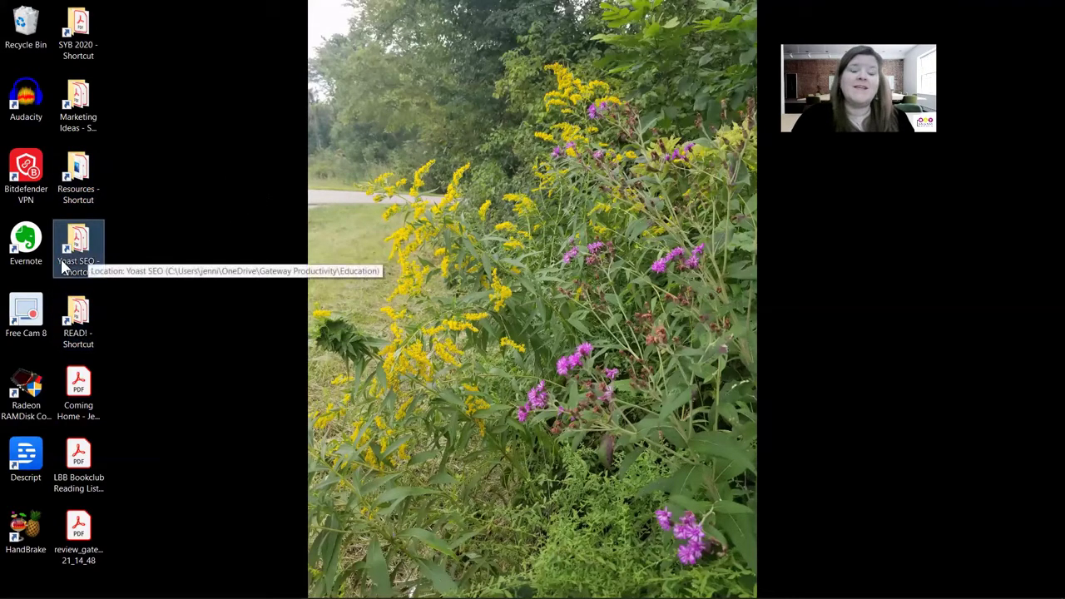
left_click_drag(78, 246, 82, 167)
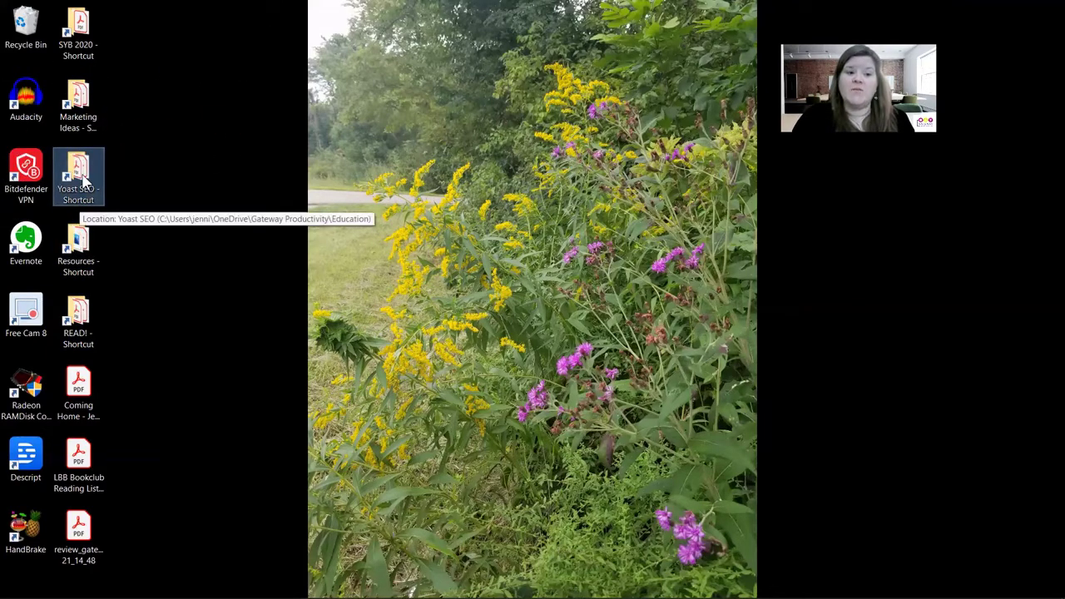
left_click_drag(78, 200, 78, 73)
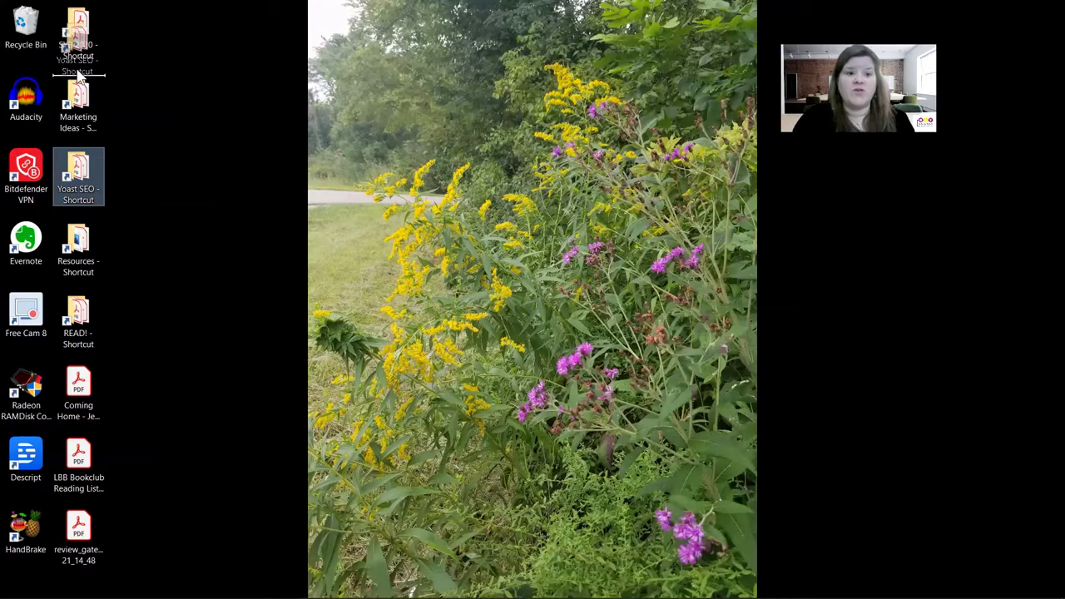
left_click_drag(78, 75, 78, 166)
right_click(218, 154)
mouse_move(236, 165)
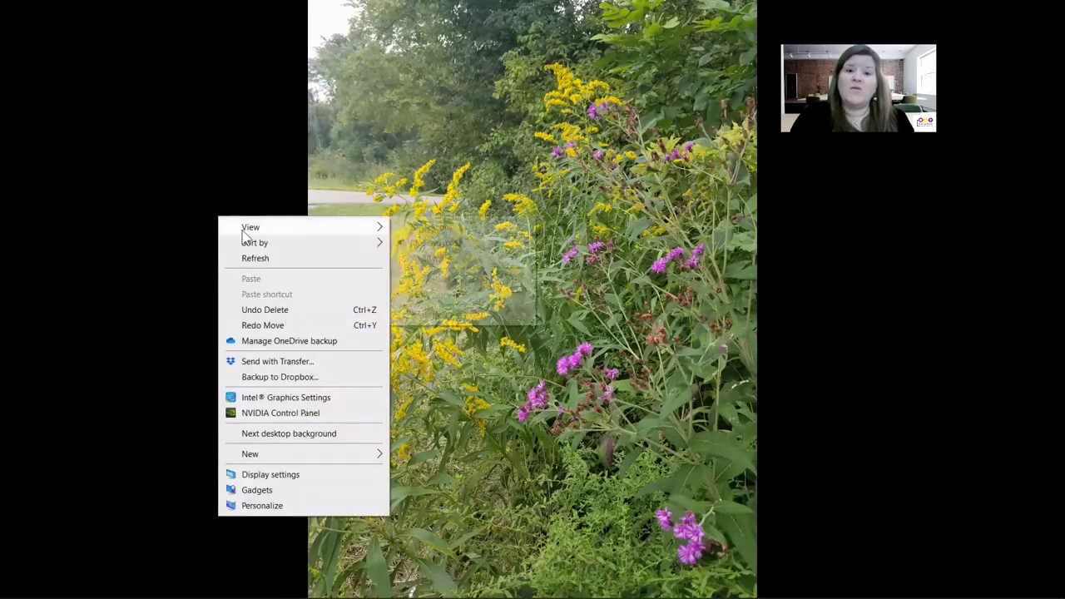
mouse_move(366, 227)
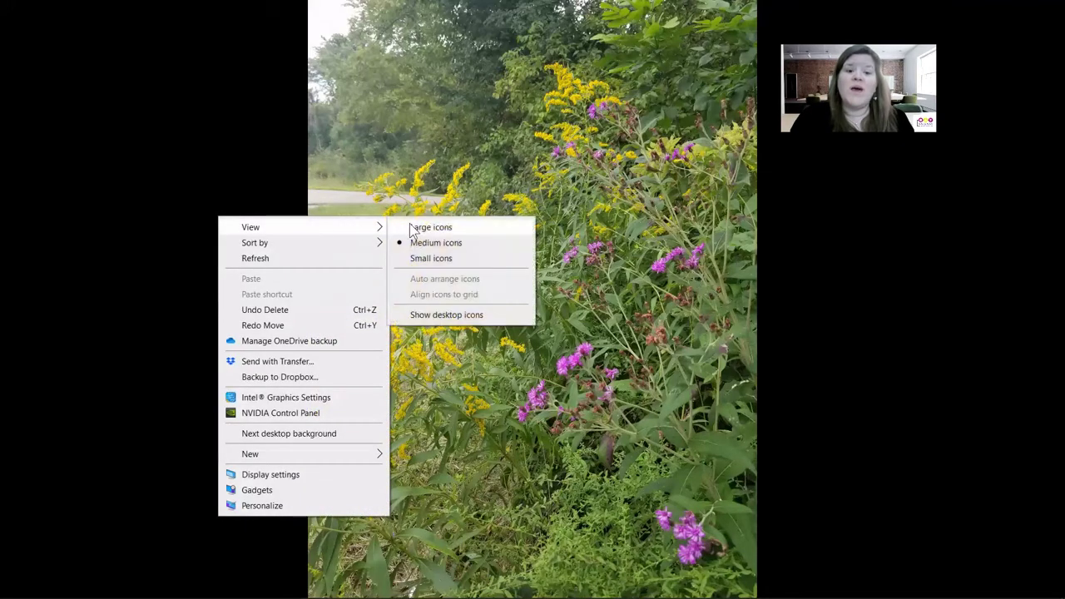
left_click(446, 316)
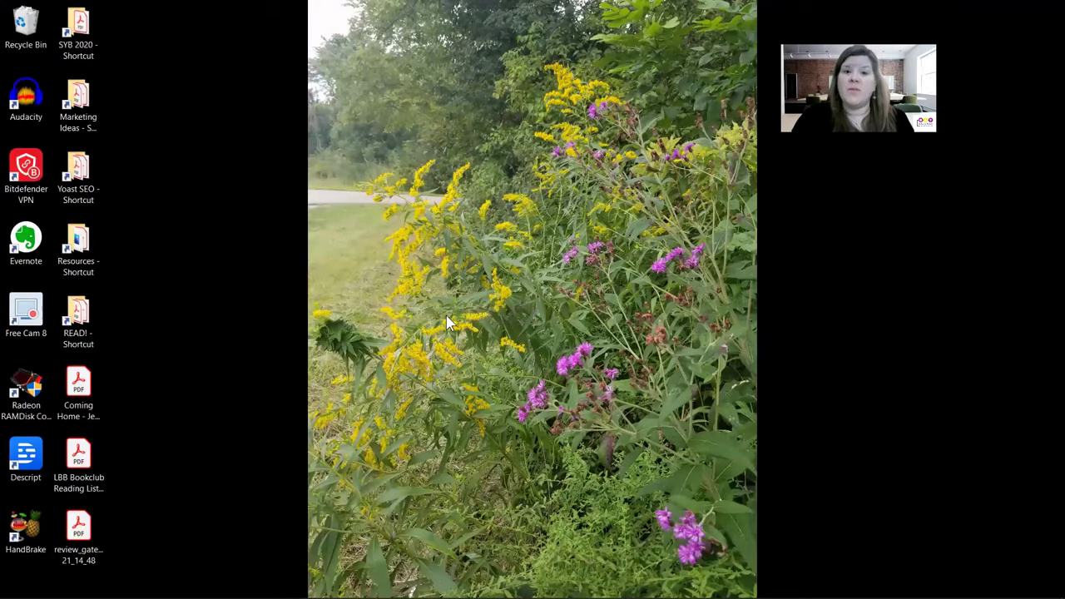
Step: Show the desktop's Sort by options: Name, Size, Item type and Date modified
right_click(214, 200)
mouse_move(246, 231)
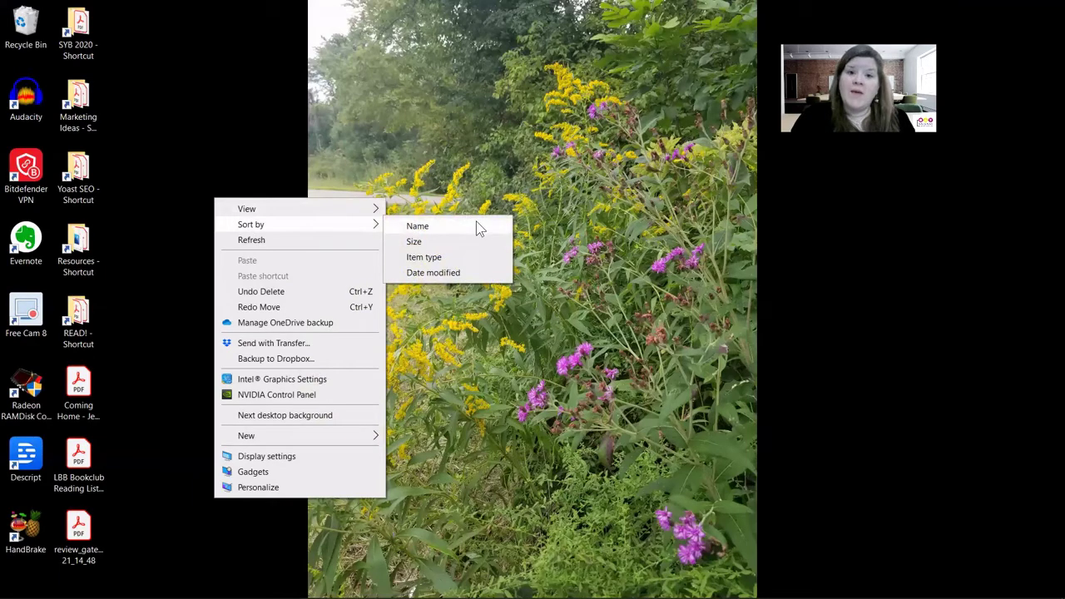